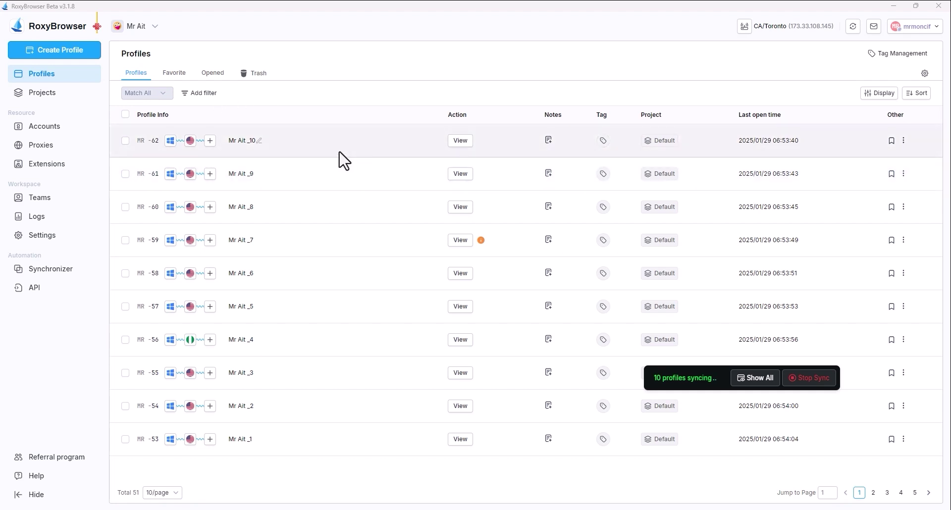
# Check the second page of profiles, return to page one, and minimize the manager window.
pyautogui.click(929, 494)
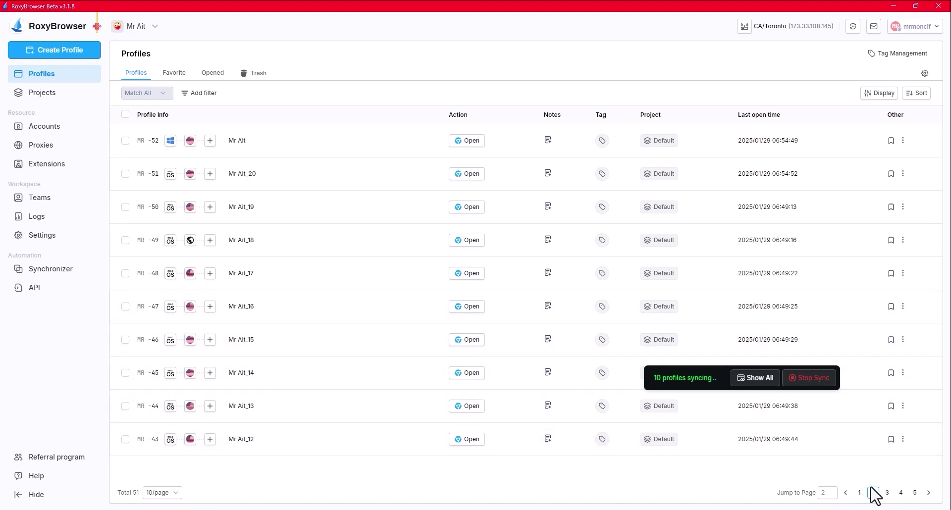
pyautogui.click(855, 497)
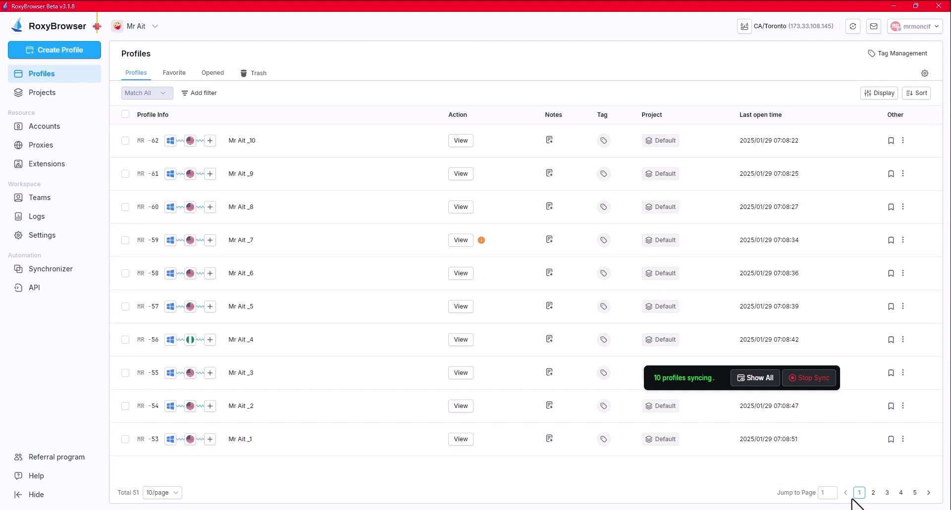
pyautogui.moveTo(694, 359)
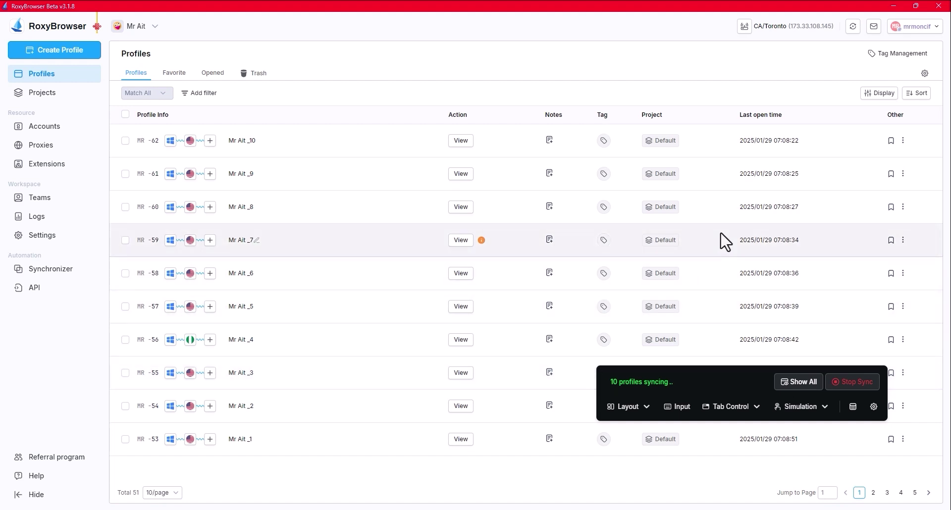
pyautogui.click(894, 6)
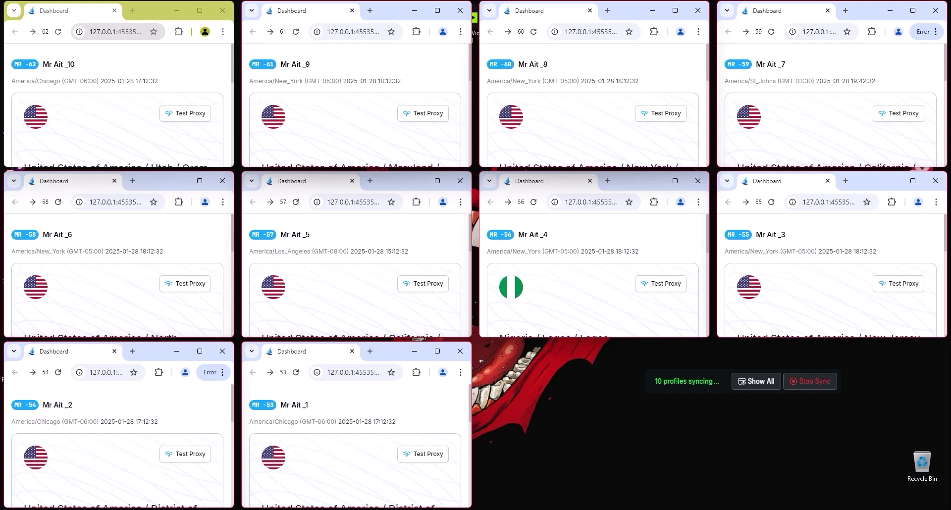
# Run Test Proxy in the Mr Ait_10 window, mirrored across all ten synced windows.
pyautogui.moveTo(670, 384)
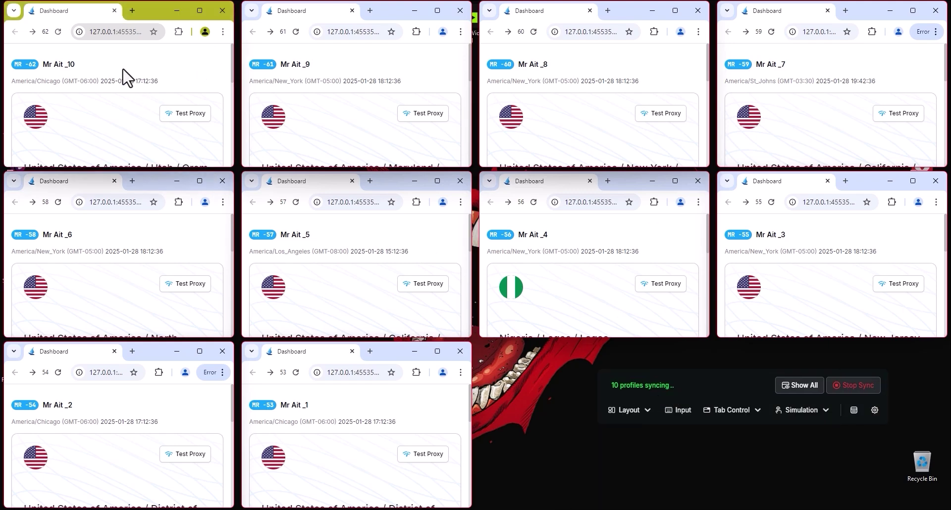
pyautogui.scroll(-1, 129, 75)
pyautogui.scroll(-5, 129, 74)
pyautogui.scroll(6, 130, 75)
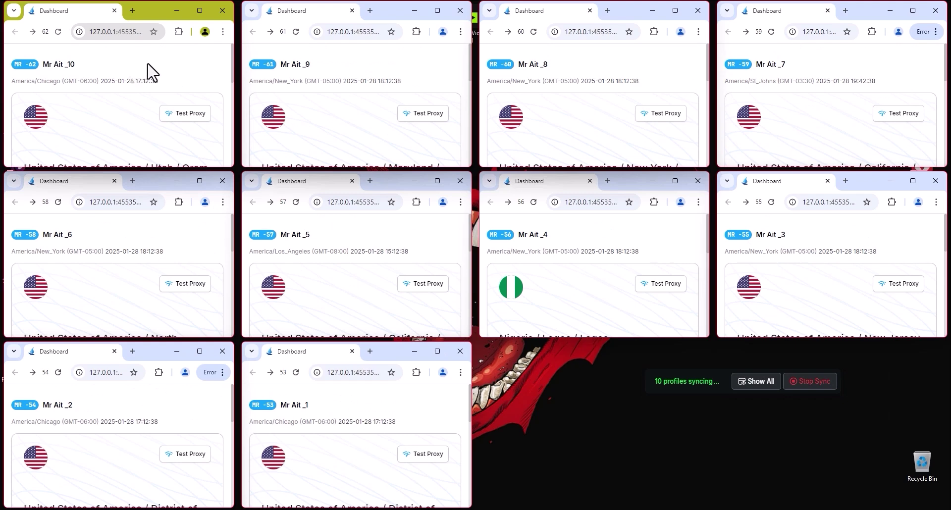
pyautogui.click(183, 115)
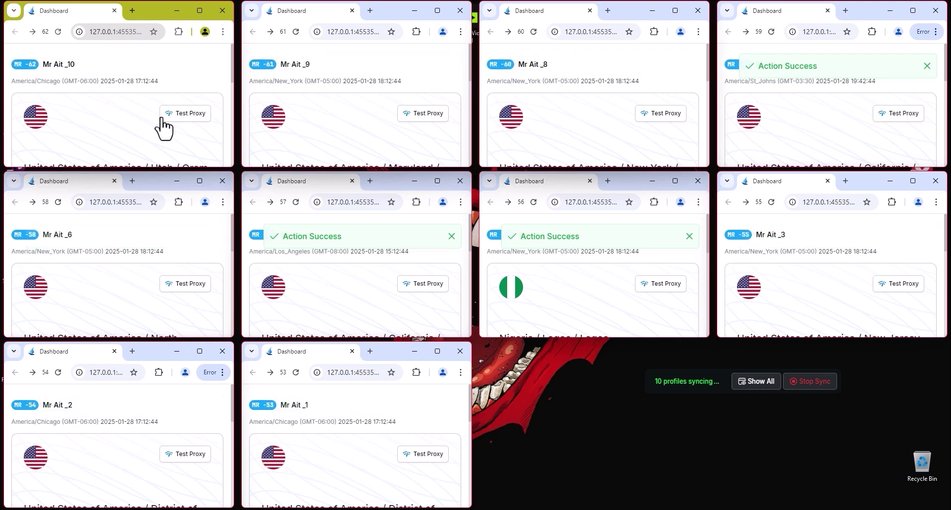
# Select the current URL in every synced address bar and focus the sync control panel.
pyautogui.click(106, 32)
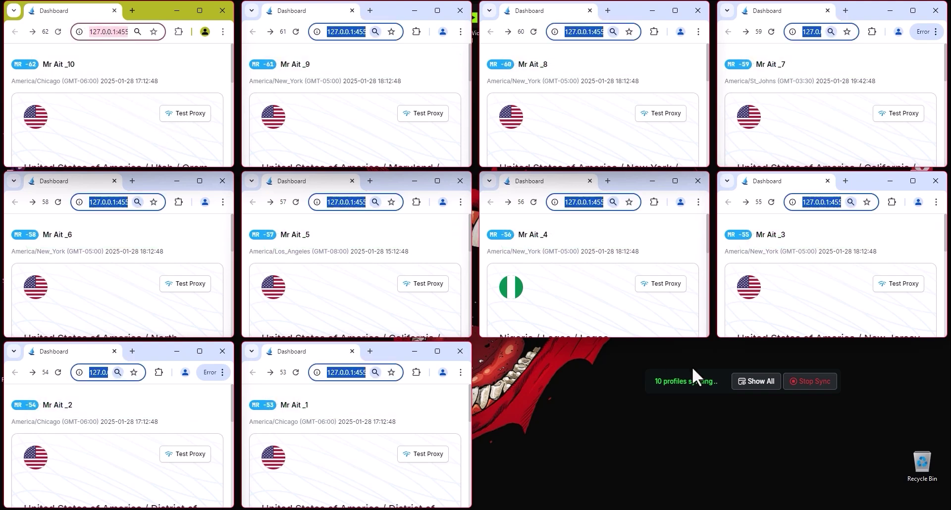
pyautogui.moveTo(747, 384)
pyautogui.click(683, 411)
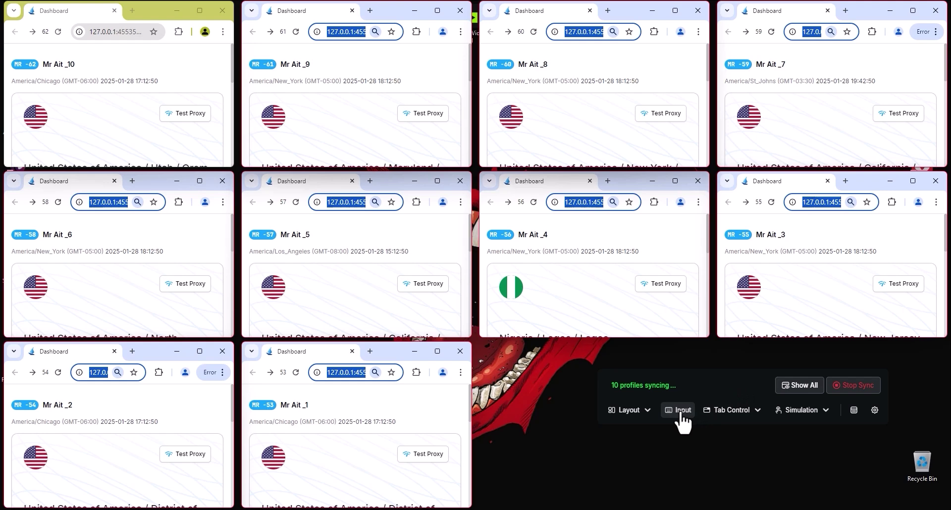
# Send 'mrait.ca' to all synced address bars with 'Clear content before input' ticked.
pyautogui.click(681, 413)
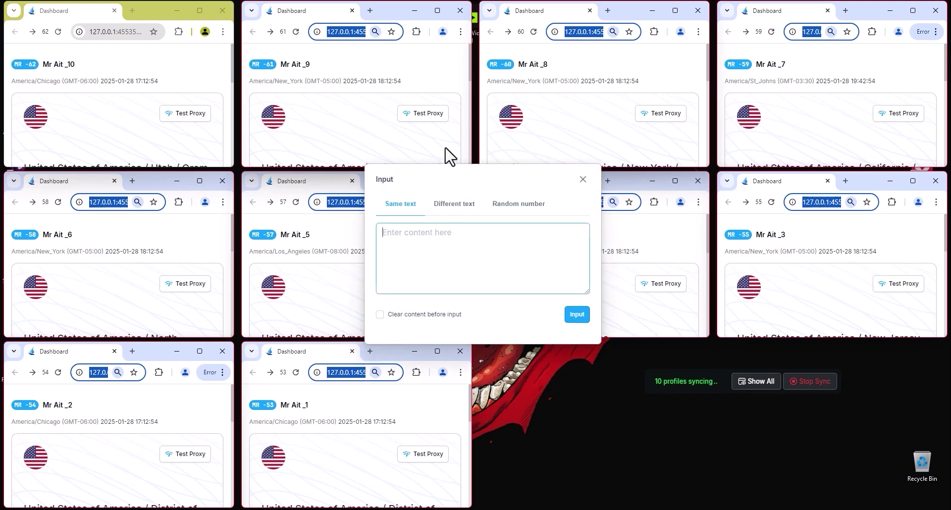
pyautogui.moveTo(458, 178); pyautogui.dragTo(606, 312)
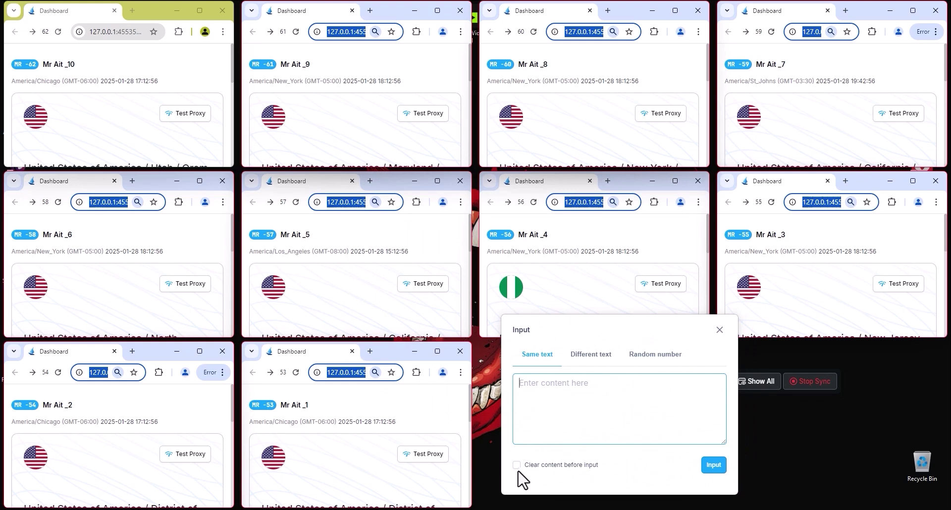
pyautogui.click(516, 465)
pyautogui.write('mrait.ca')
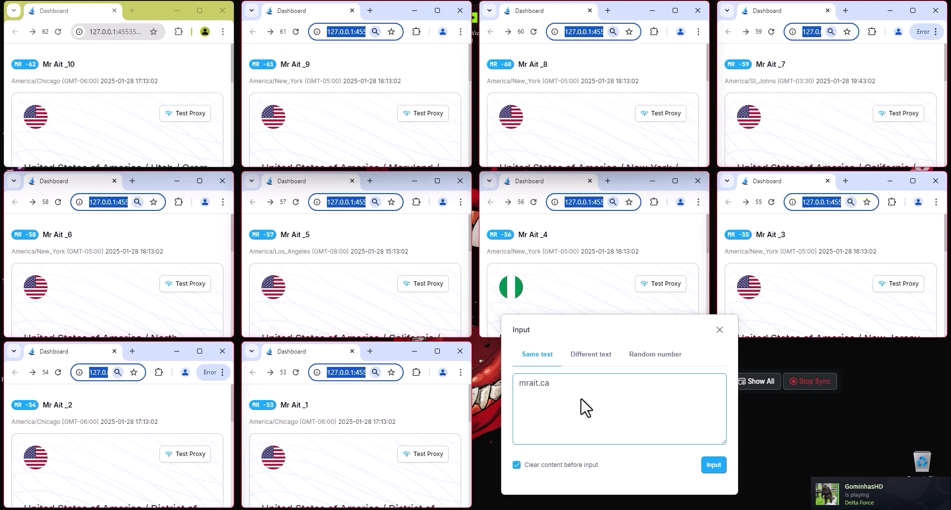
pyautogui.click(713, 466)
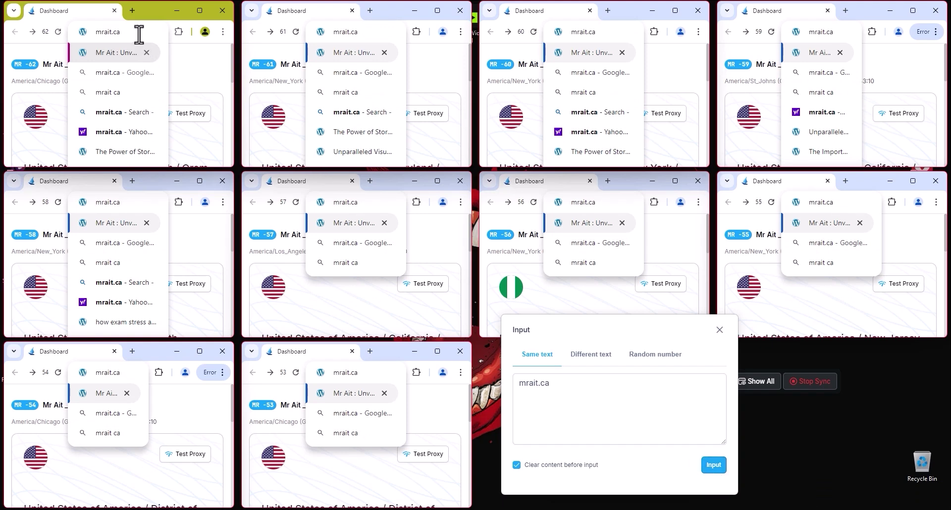
# Load mrait.ca in all ten synced windows, then bring the Vivaldi window forward.
pyautogui.press('Return')
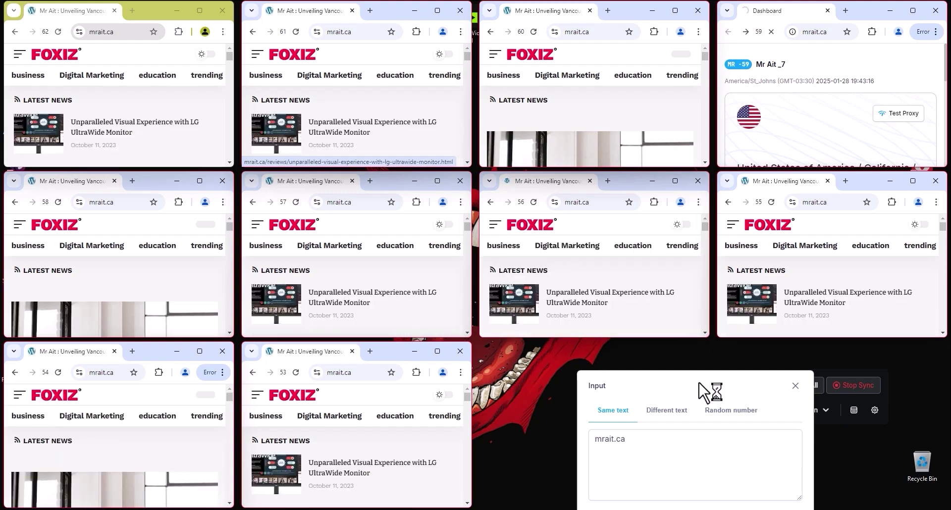
pyautogui.scroll(-3, 196, 114)
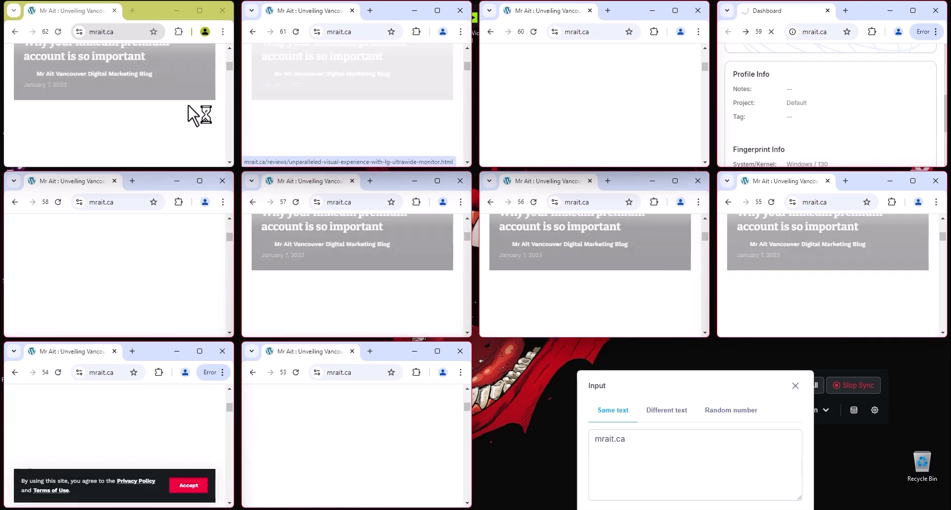
pyautogui.scroll(10, 189, 112)
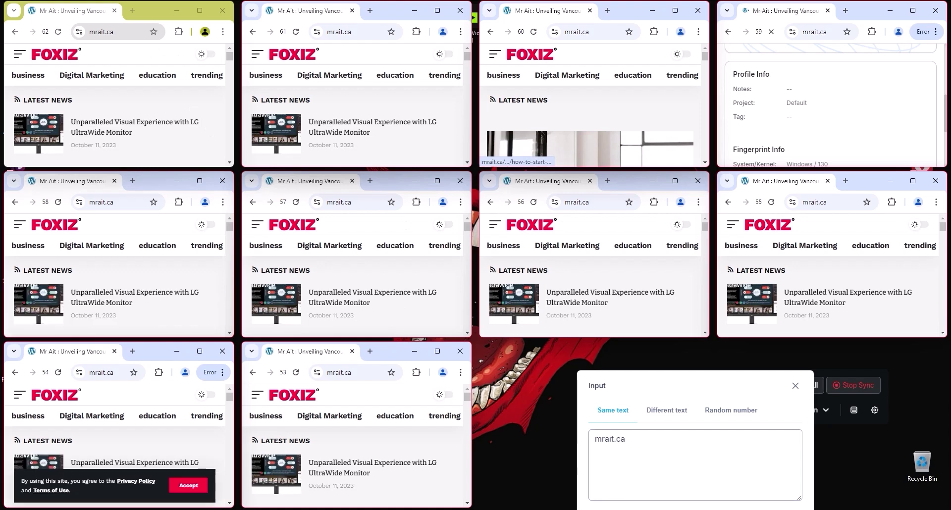
pyautogui.hotkey('alt', 'Tab')
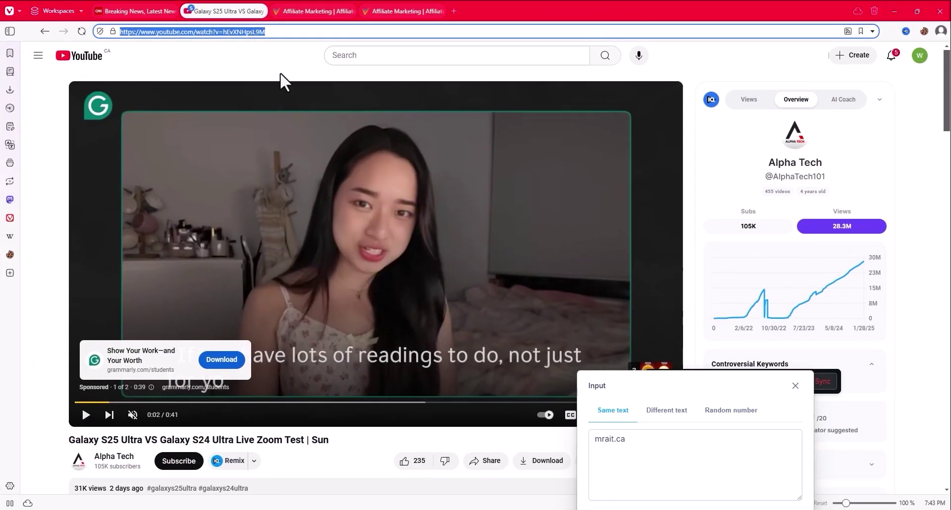
# Copy the YouTube video URL from Vivaldi's address bar and return to the synced windows.
pyautogui.rightClick(253, 33)
pyautogui.click(293, 117)
pyautogui.hotkey('alt', 'Tab')
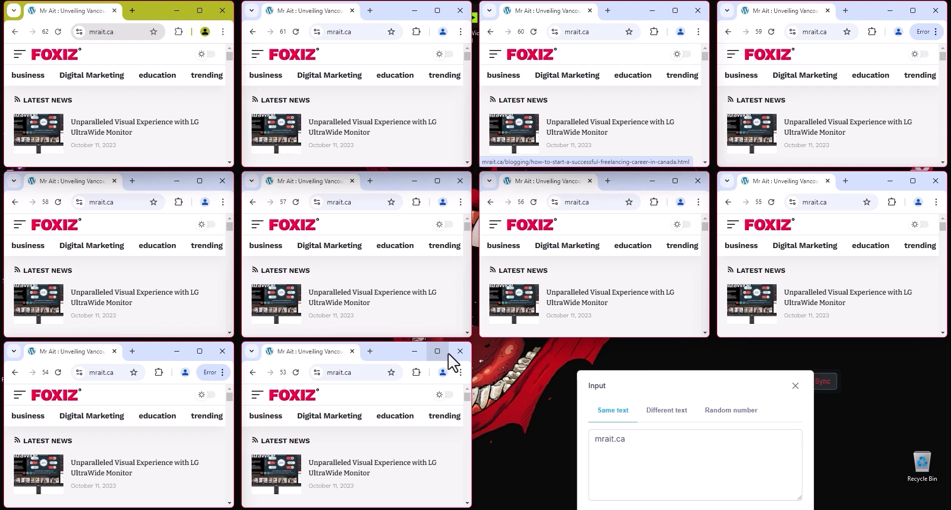
# Replace the Input dialog's mrait.ca text with the YouTube video URL and send it.
pyautogui.click(654, 443)
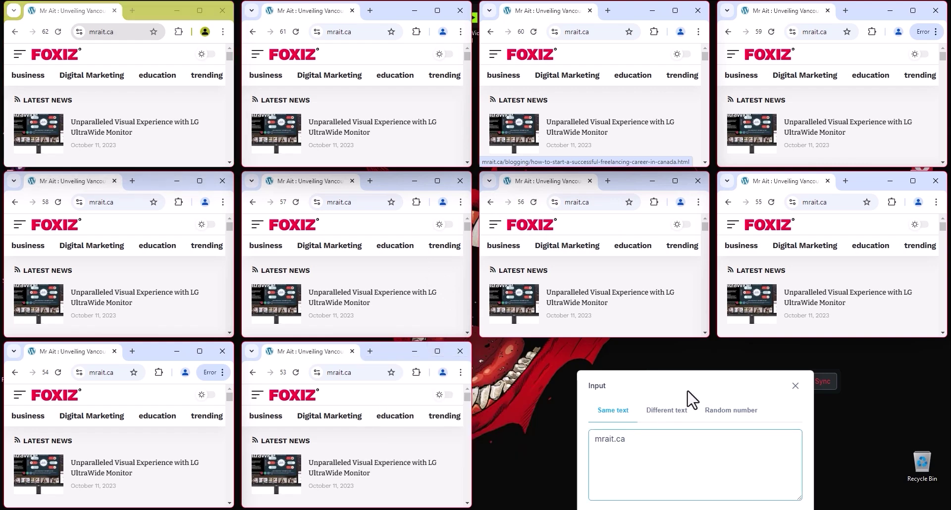
pyautogui.moveTo(690, 397); pyautogui.dragTo(668, 371)
pyautogui.press('BackSpace')
pyautogui.press('BackSpace')
pyautogui.press('BackSpace')
pyautogui.press('BackSpace')
pyautogui.press('BackSpace')
pyautogui.press('BackSpace')
pyautogui.press('BackSpace')
pyautogui.press('BackSpace')
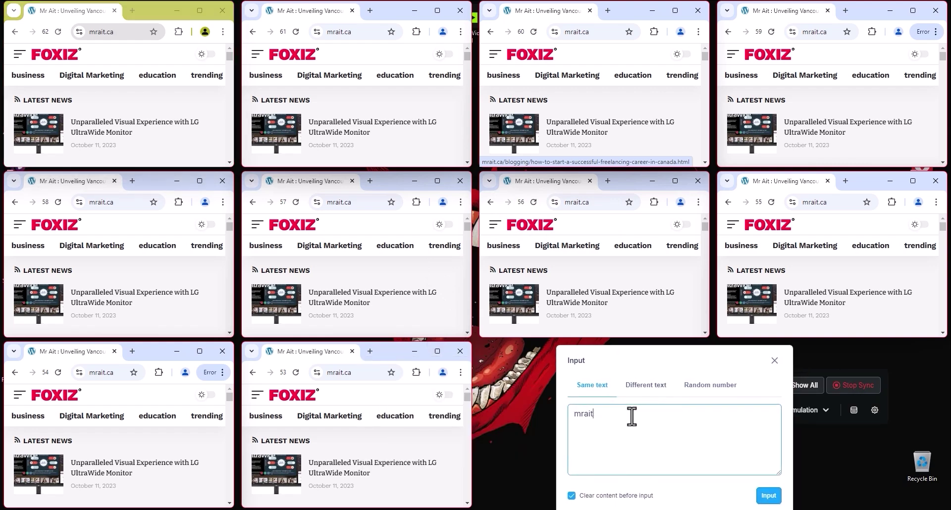
pyautogui.write('https://www.youtube.com/watch?v=hEvXNHpsL9M')
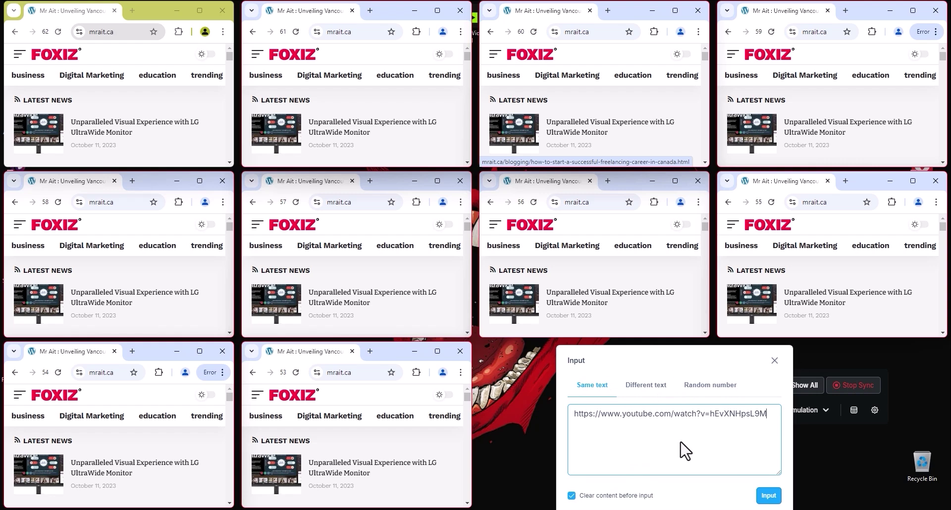
pyautogui.click(767, 495)
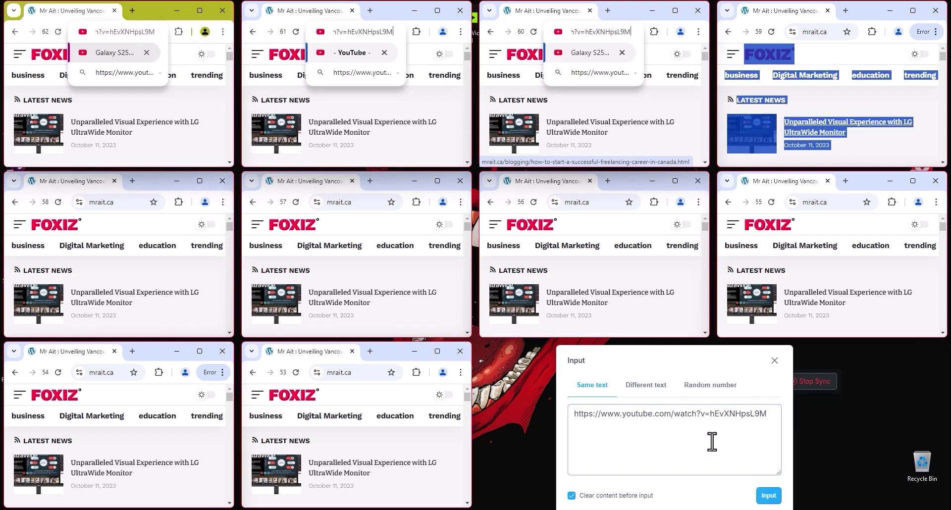
# Clear the synced address bars, paste the YouTube video URL and load it.
pyautogui.click(117, 33)
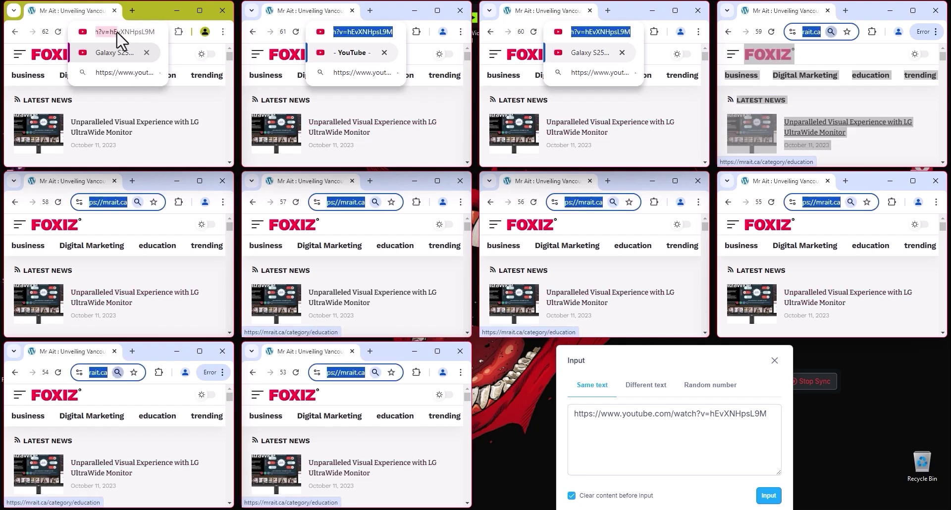
pyautogui.tripleClick(117, 34)
pyautogui.hotkey('ctrl', 'c')
pyautogui.press('BackSpace')
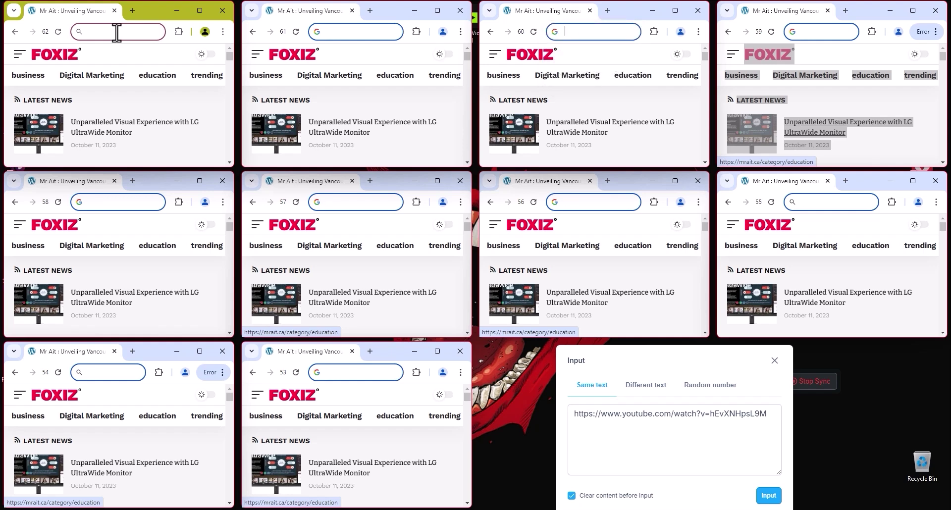
pyautogui.hotkey('ctrl', 'v')
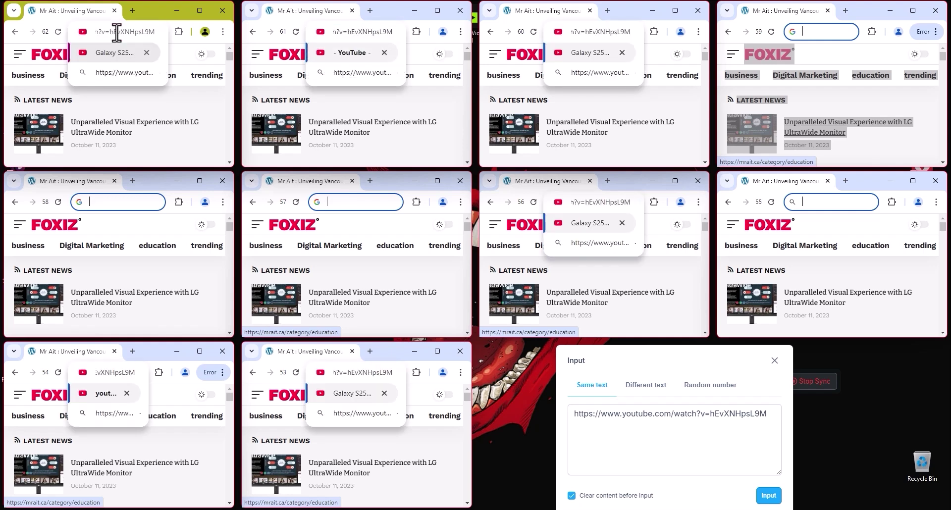
pyautogui.hotkey('ctrl', 'a')
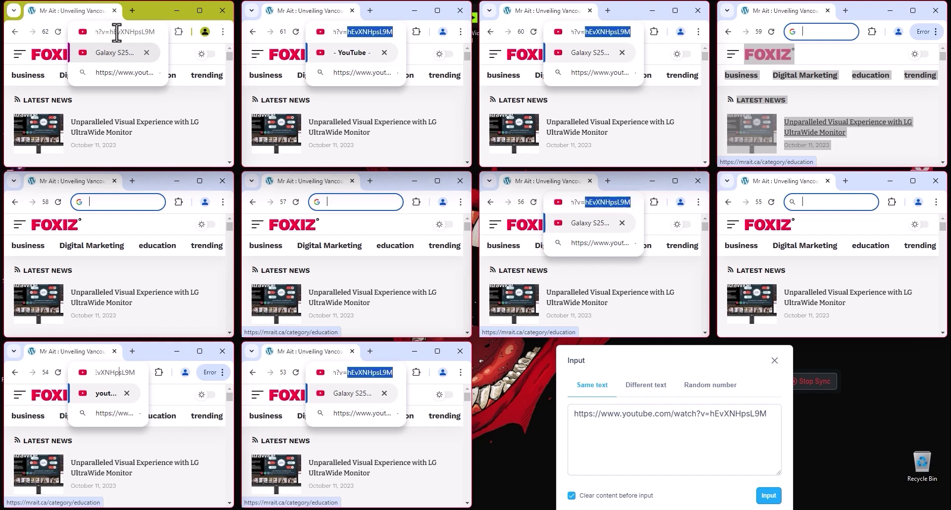
pyautogui.press('End')
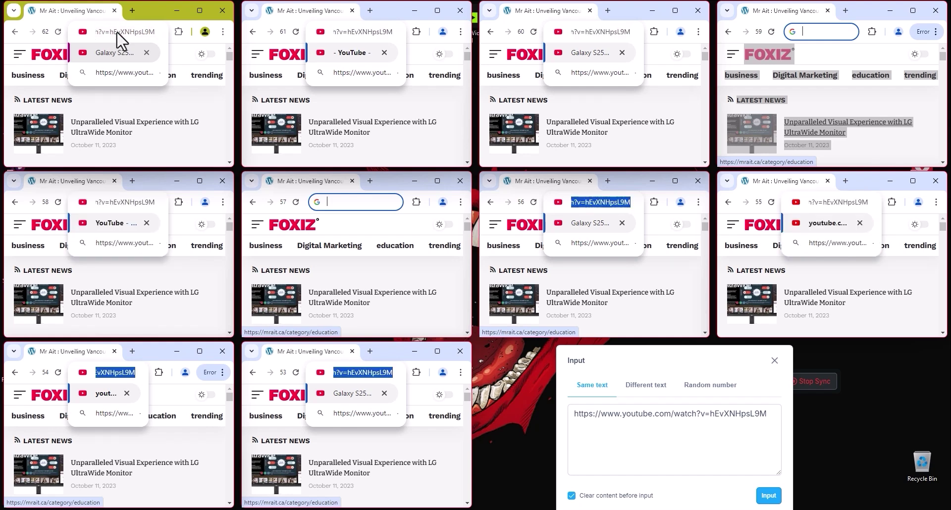
pyautogui.hotkey('ctrl', 'a')
pyautogui.hotkey('ctrl', 'c')
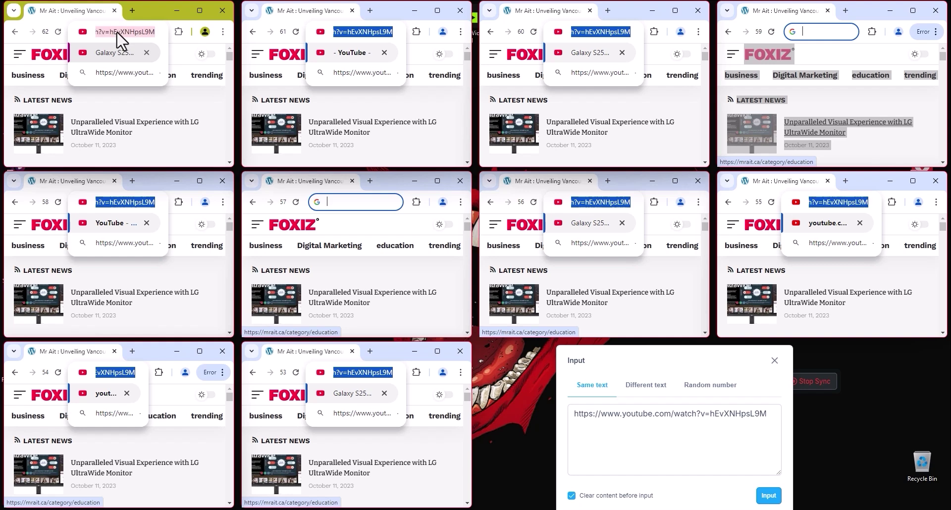
pyautogui.press('BackSpace')
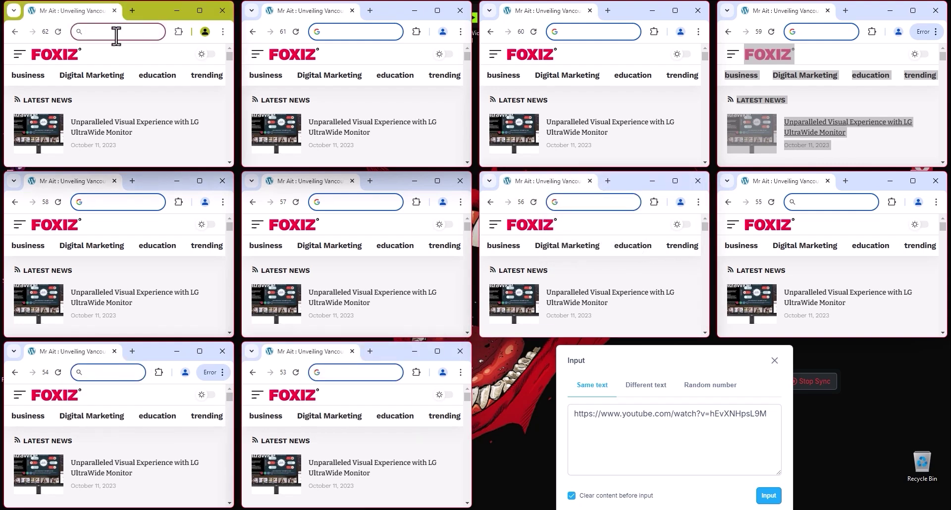
pyautogui.hotkey('ctrl', 'v')
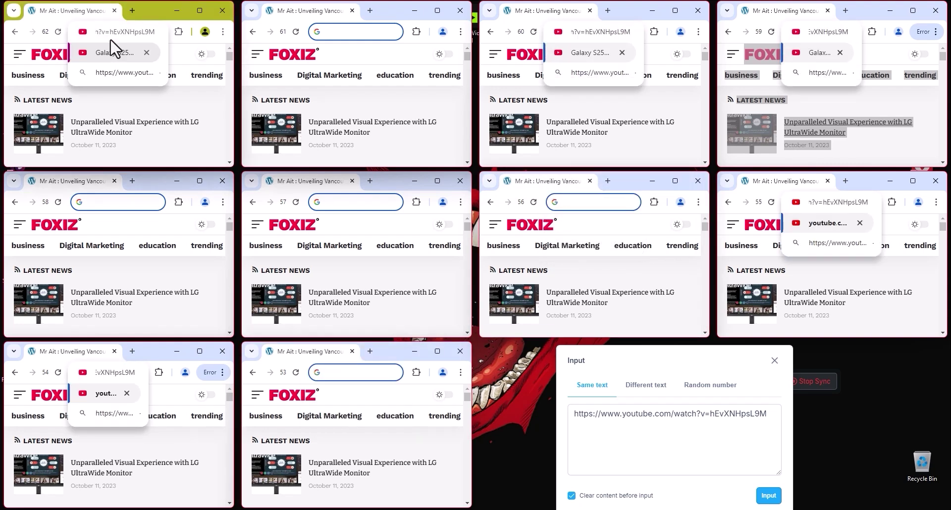
pyautogui.press('Return')
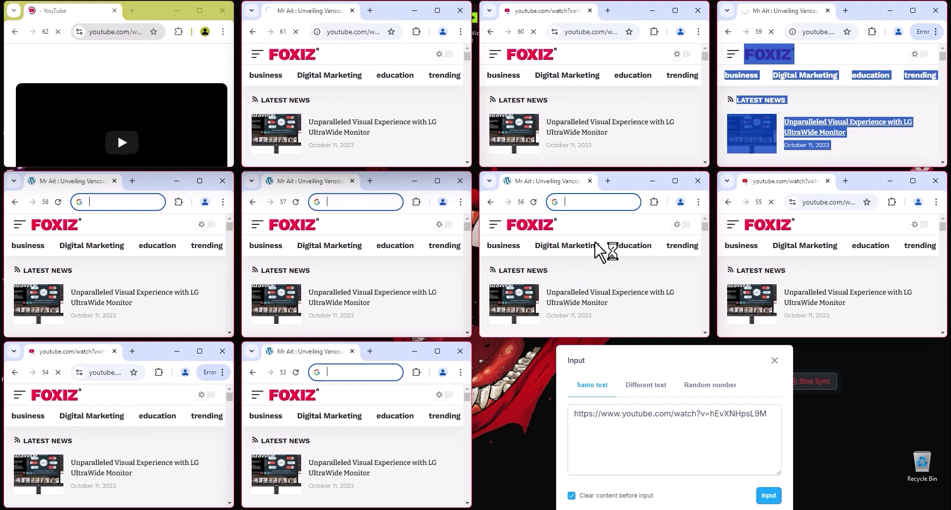
# Load the video in lagging window 56 and skip the ad in window 53.
pyautogui.click(584, 200)
pyautogui.hotkey('ctrl', 'v')
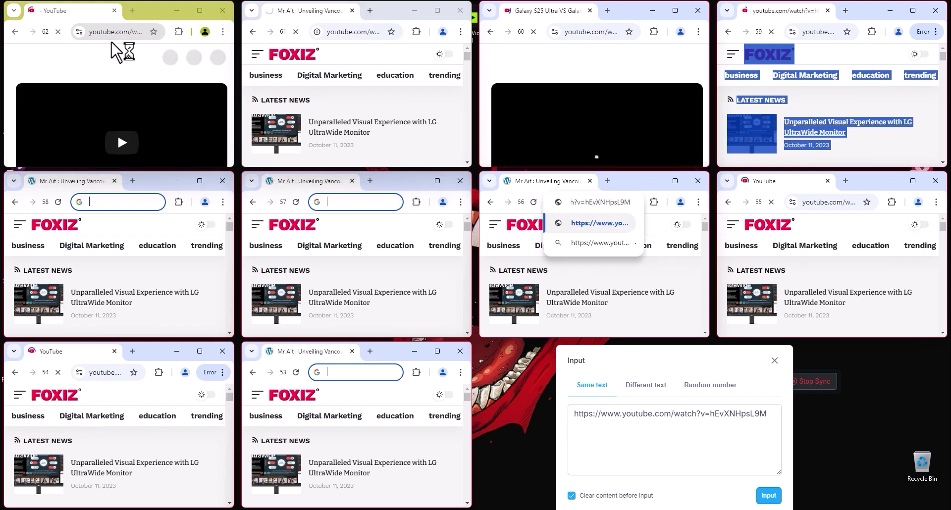
pyautogui.press('Return')
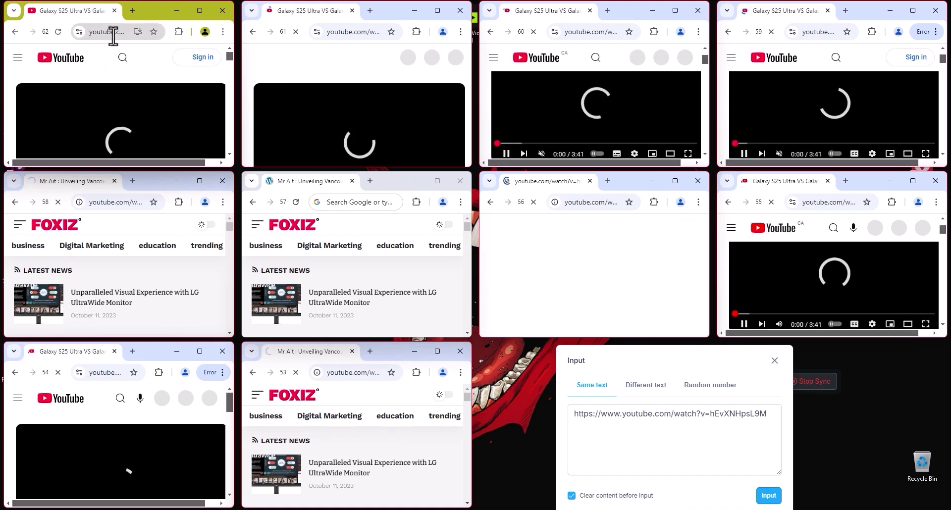
pyautogui.scroll(-1, 773, 290)
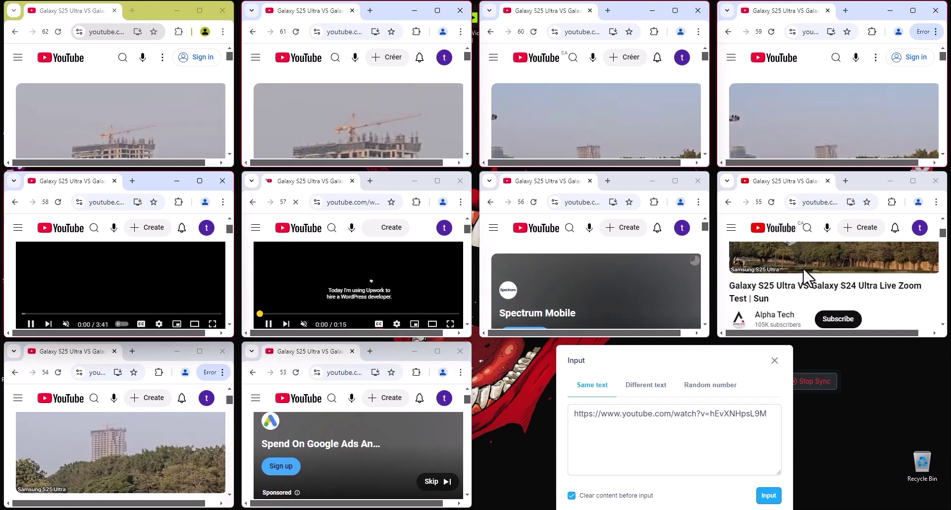
pyautogui.click(431, 482)
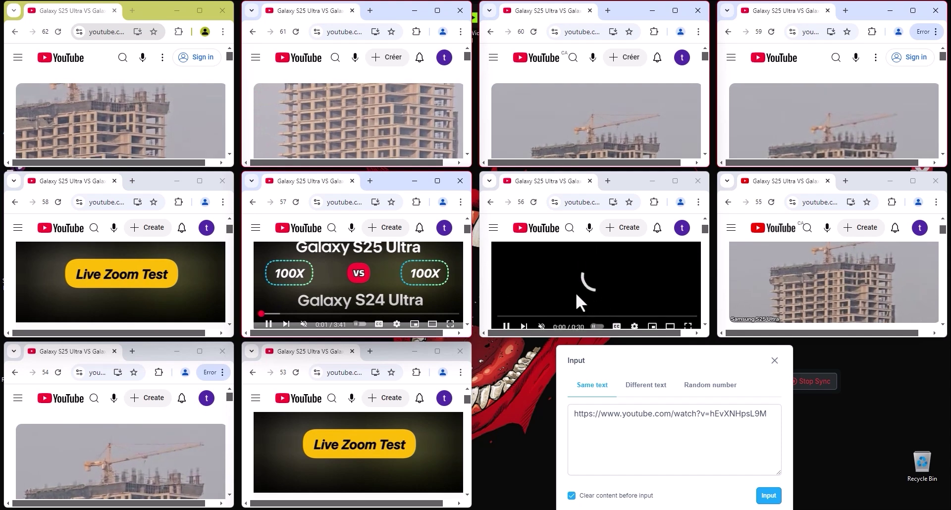
# Send all synced windows back to the YouTube home feed via the logo.
pyautogui.scroll(-5, 112, 121)
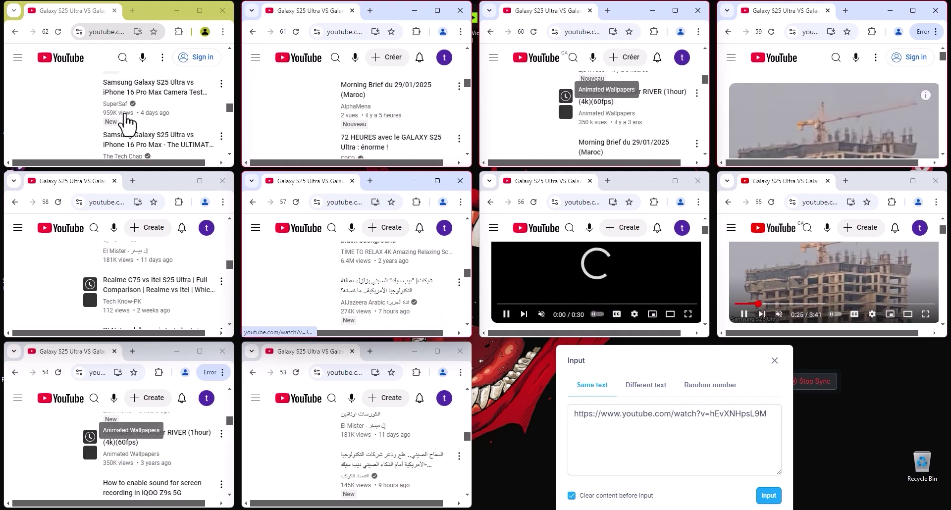
pyautogui.scroll(10, 124, 121)
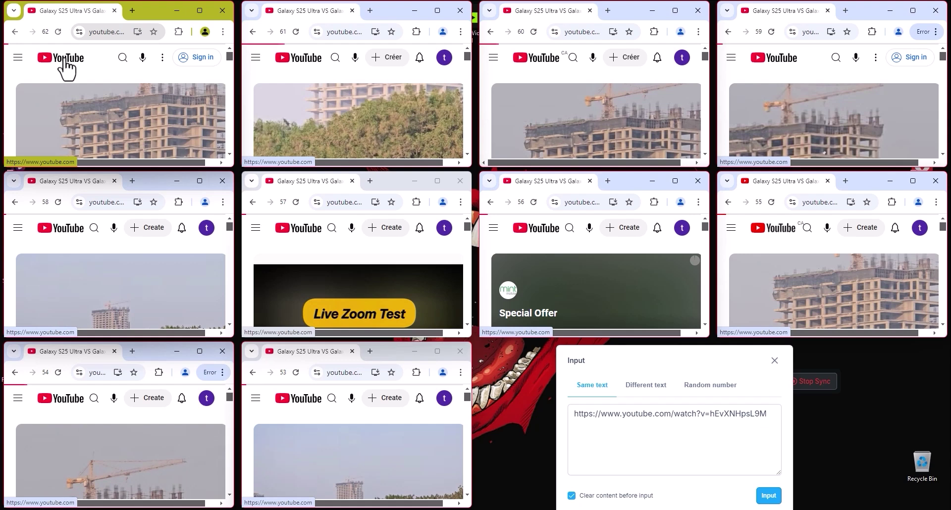
pyautogui.click(65, 65)
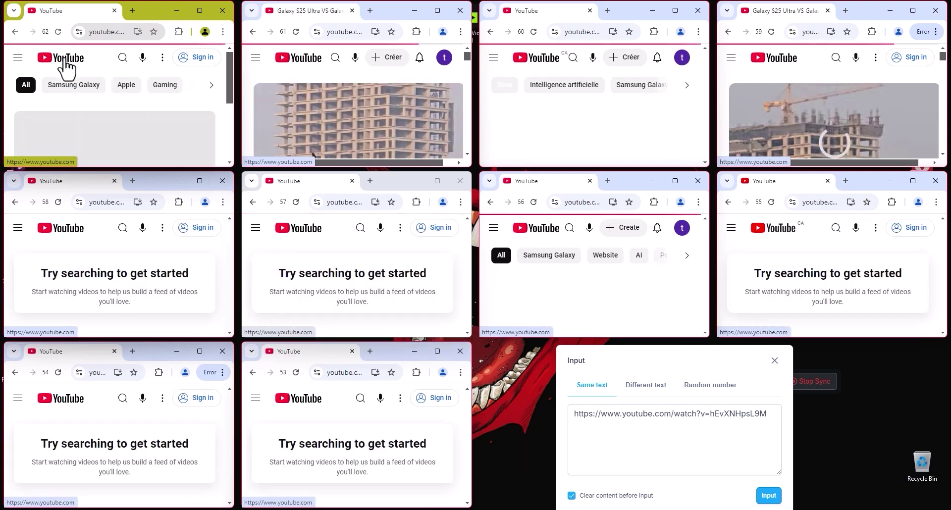